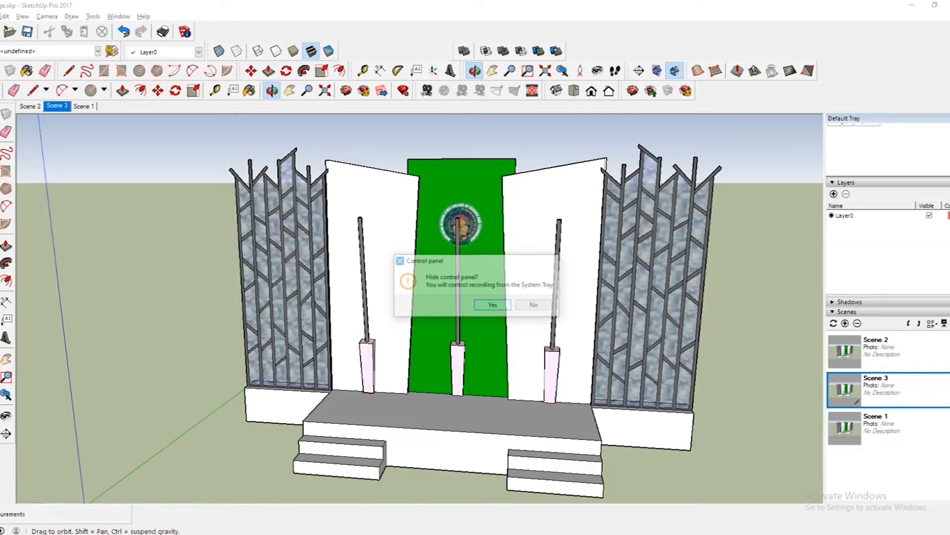
Orbit the camera around the green-backdrop stage model to view it from the left side.
{"action": "left_click_drag", "start_coordinate": [415, 297], "coordinate": [564, 297]}
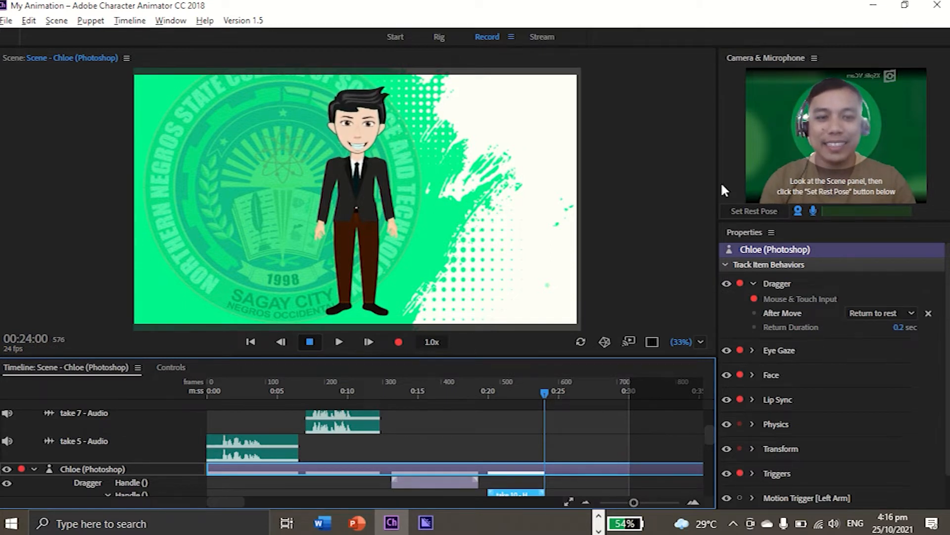
Set the Rest Pose so the suited character tracks the performer's facial expressions.
{"action": "left_click", "coordinate": [753, 206]}
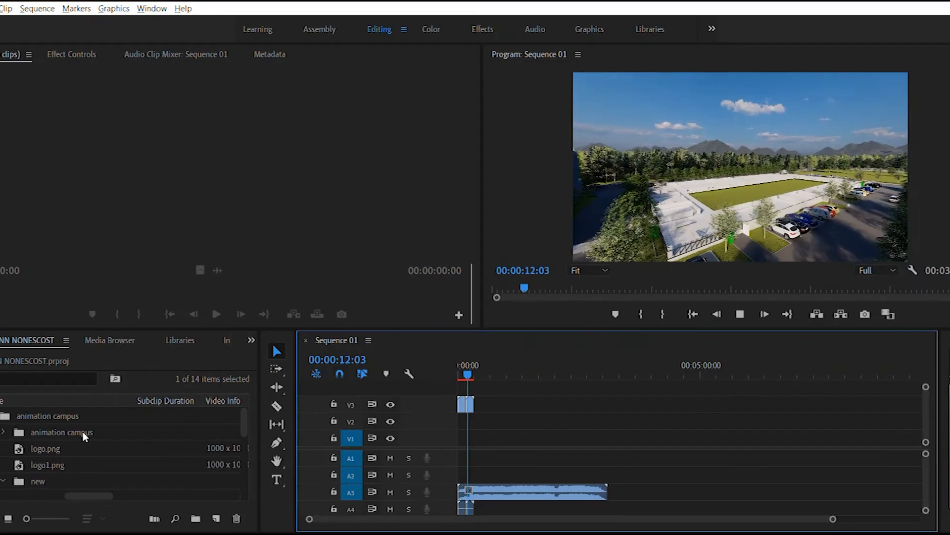
Expand the animation campus folder in the Project panel to reveal the AERIAL MP4 clips.
{"action": "left_click", "coordinate": [3, 431]}
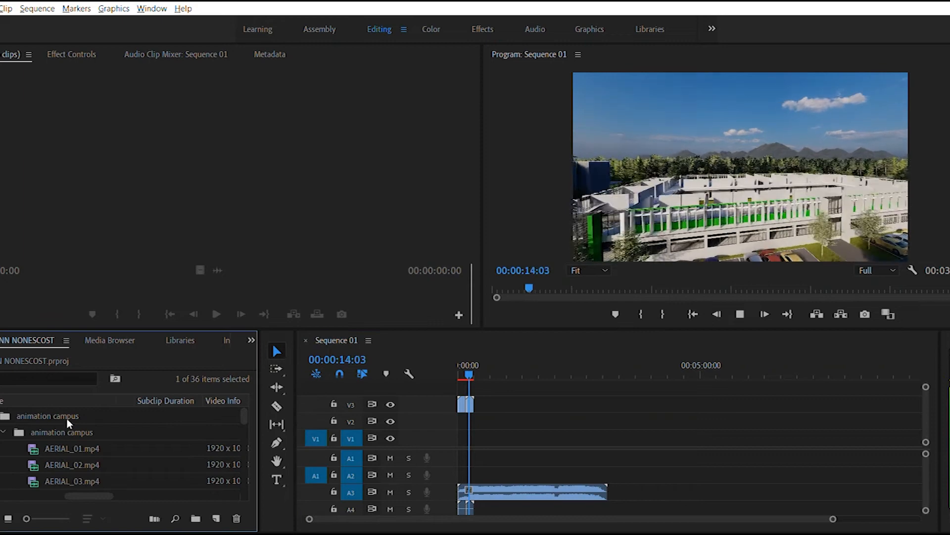
{"action": "left_click", "coordinate": [80, 447]}
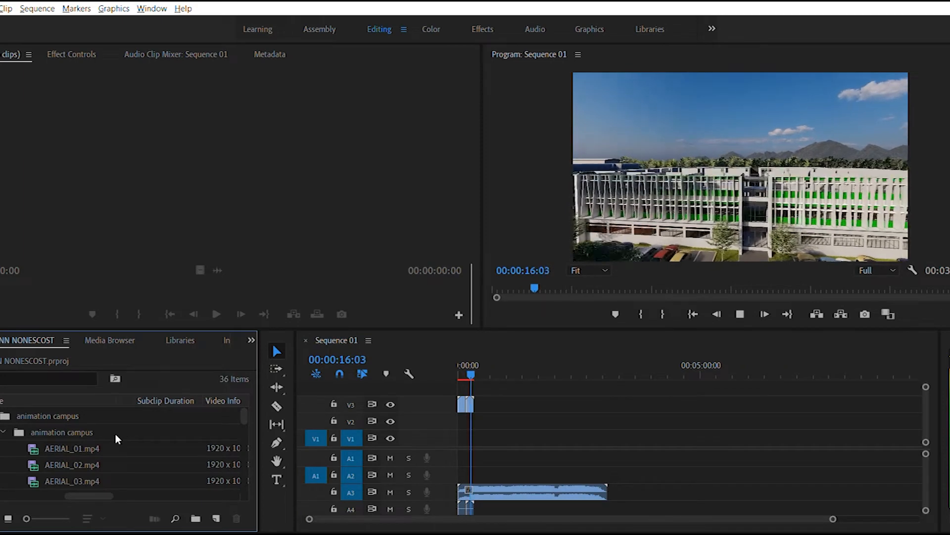